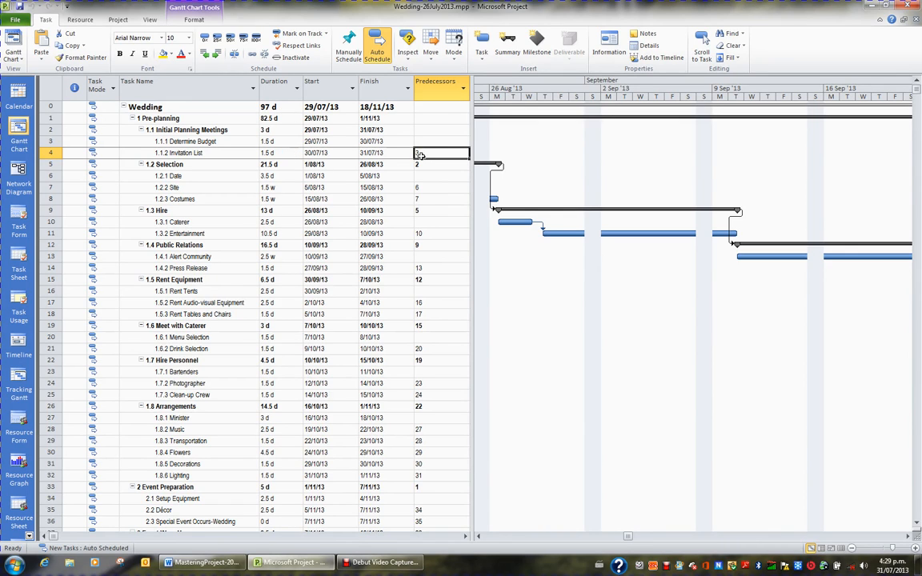
# Bring the Invitation List bar into view and change its dependency on Determine Budget to Start-to-Start (SS).
pyautogui.click(222, 154)
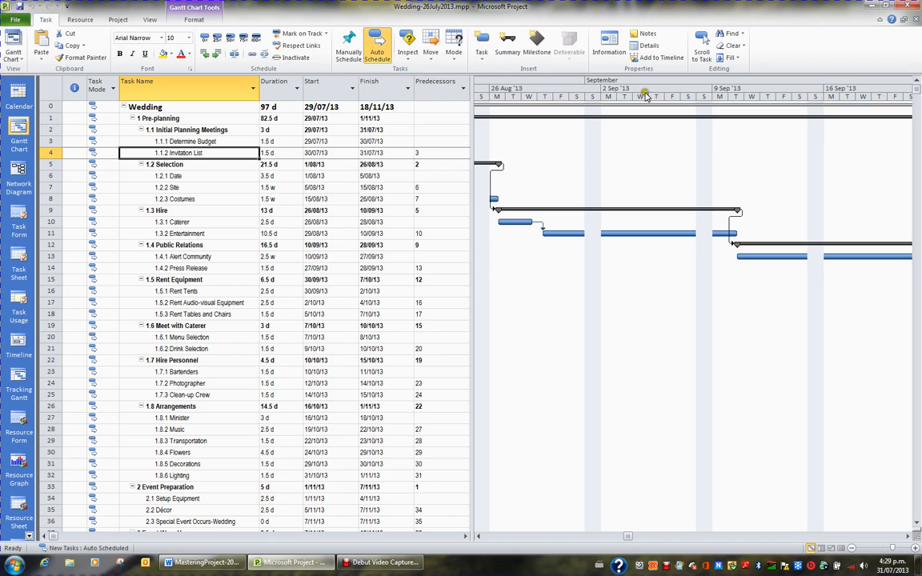
pyautogui.click(702, 51)
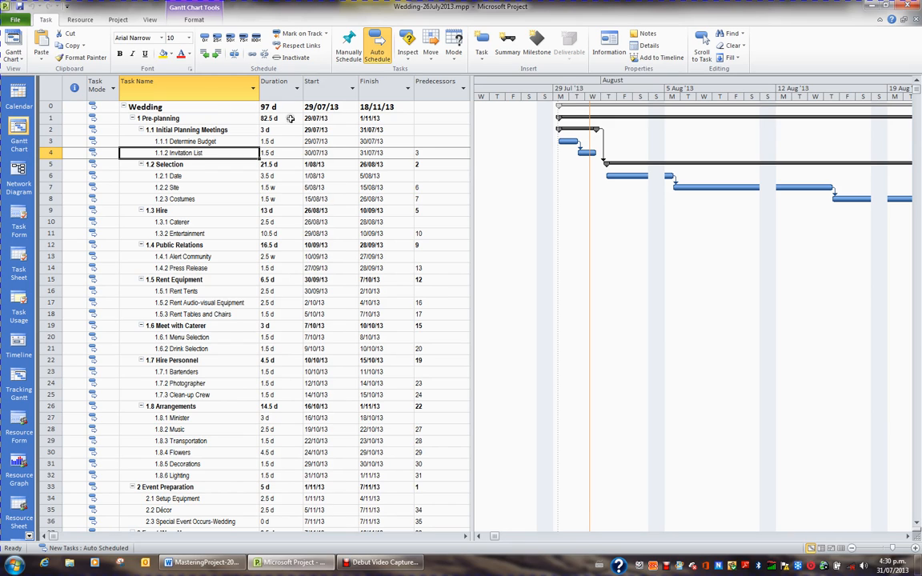
pyautogui.doubleClick(583, 152)
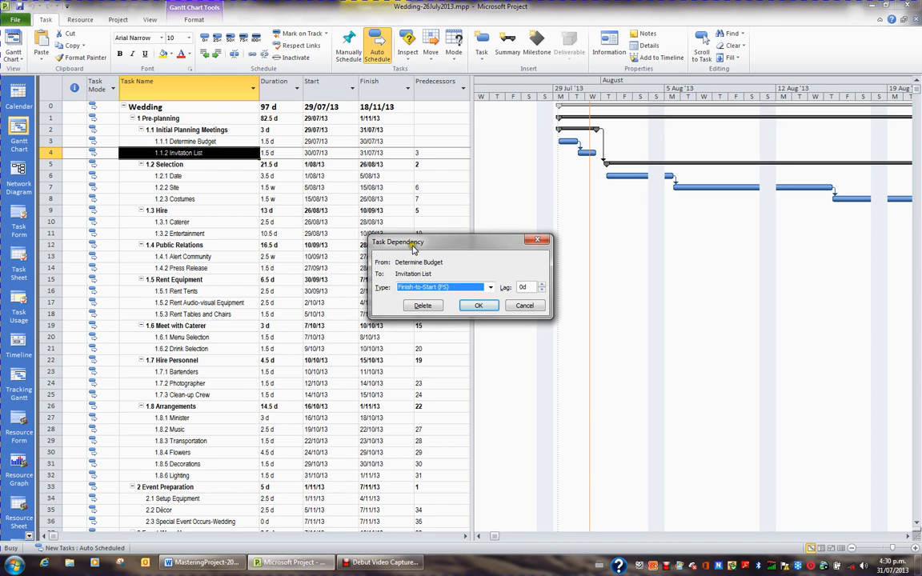
pyautogui.click(491, 288)
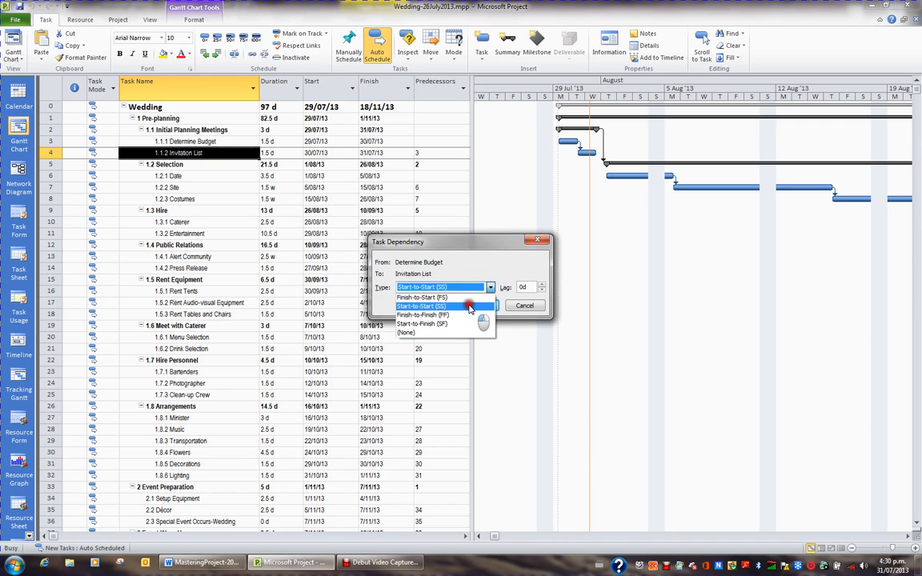
pyautogui.click(471, 308)
pyautogui.click(480, 307)
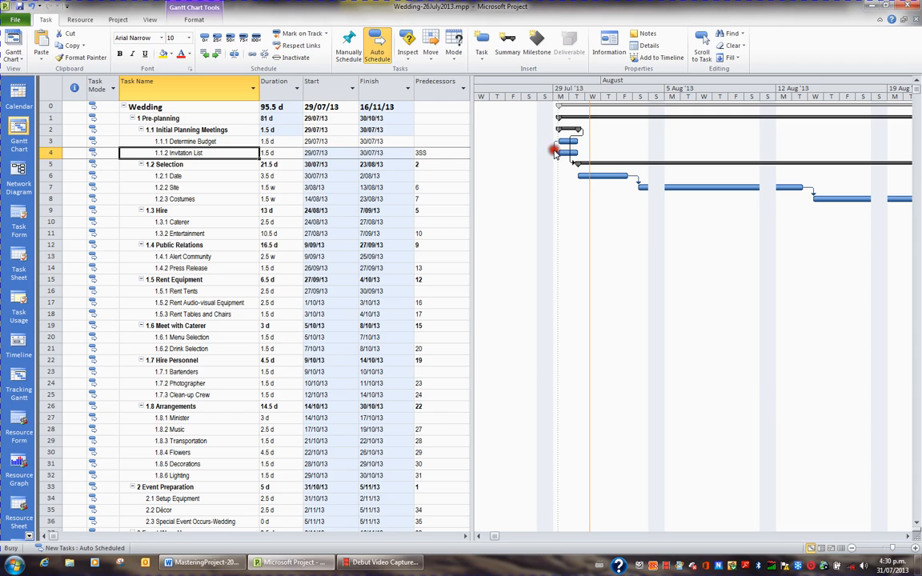
# Set the dependency between Determine Budget and Invitation List back to Finish-to-Start (FS).
pyautogui.doubleClick(555, 145)
pyautogui.click(489, 286)
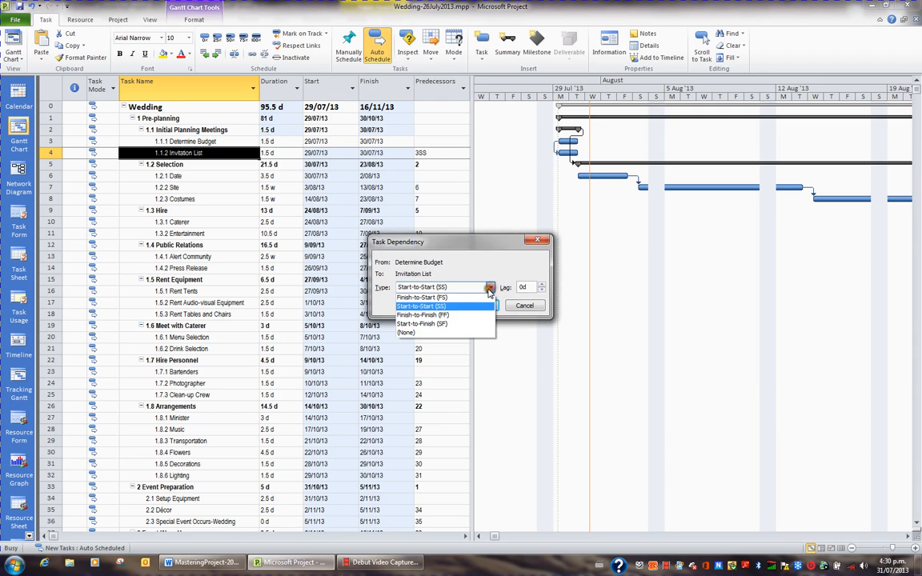
pyautogui.click(468, 299)
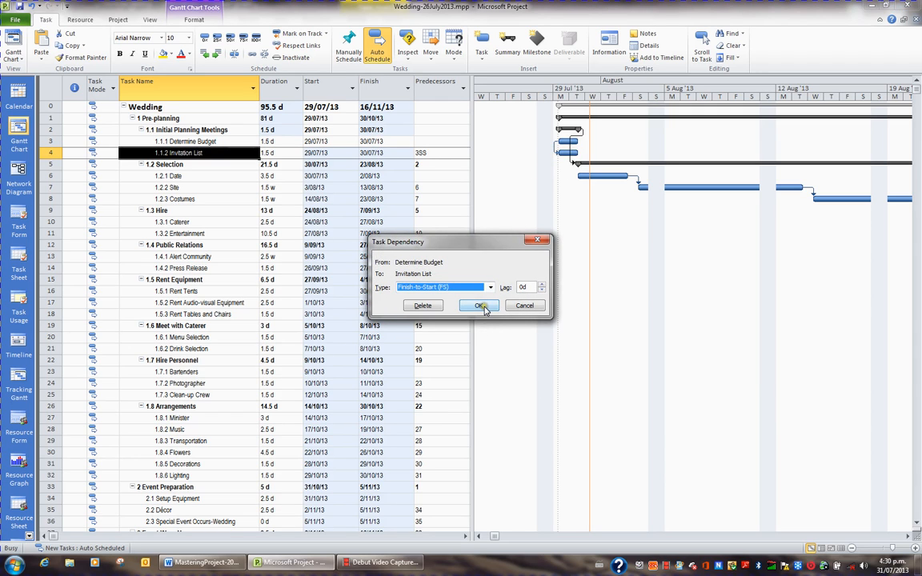
pyautogui.click(479, 306)
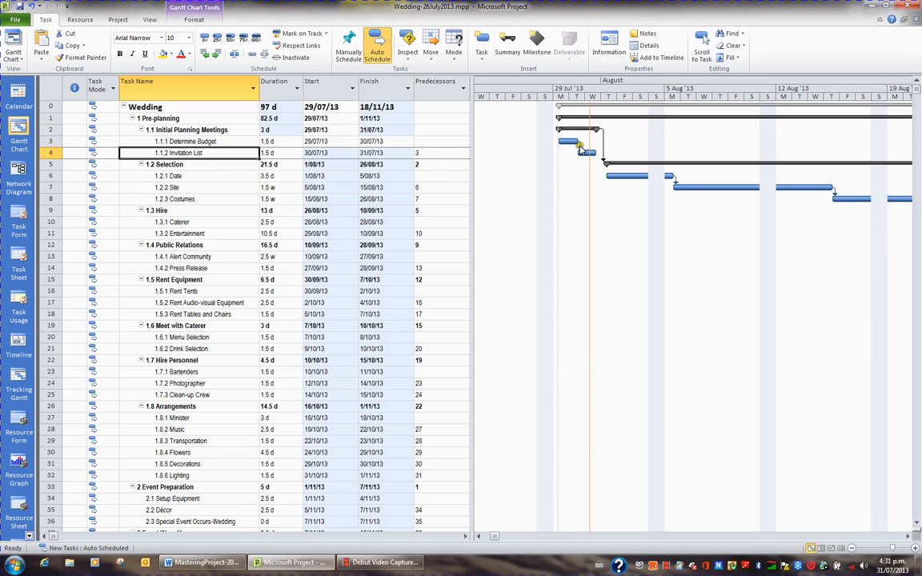
# Change the predecessor of the Site task to 6SS for a start-to-start link with Date.
pyautogui.click(440, 155)
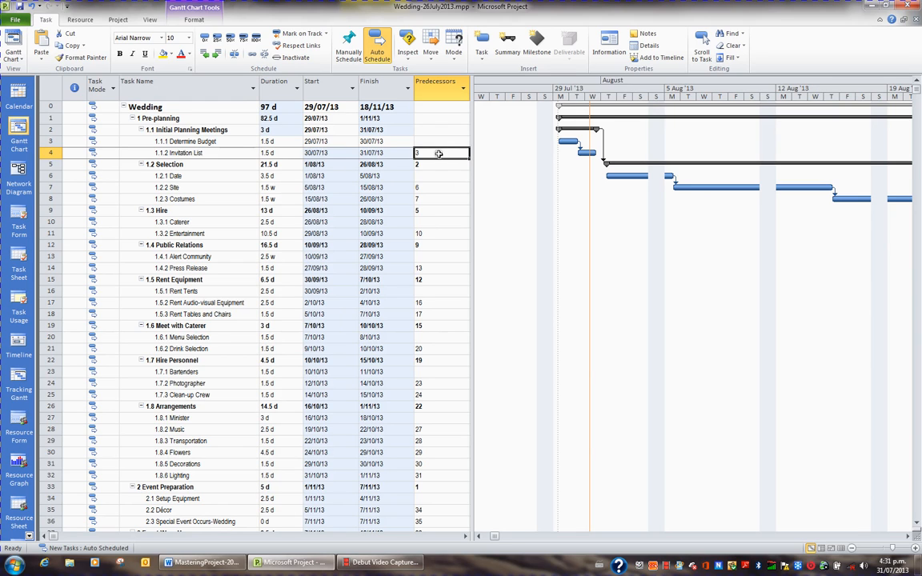
pyautogui.click(431, 187)
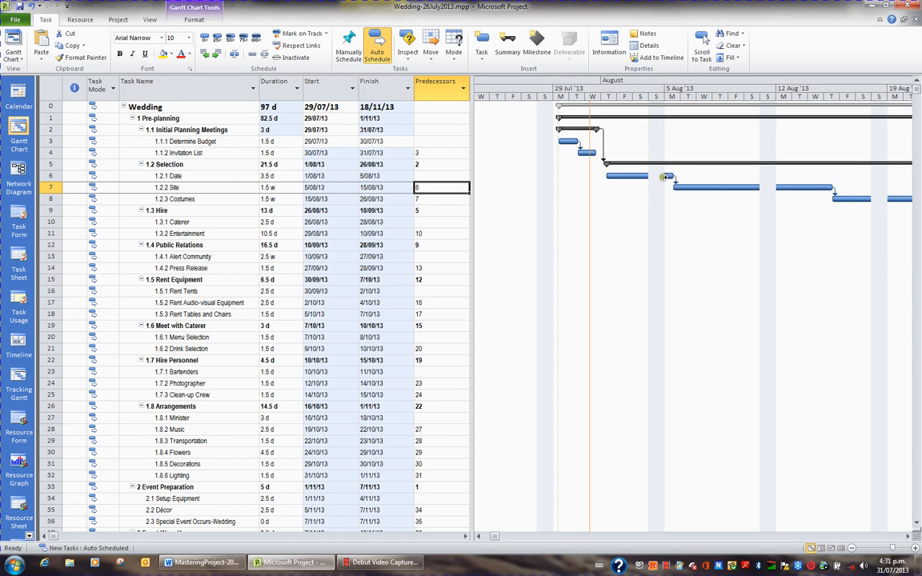
pyautogui.click(441, 187)
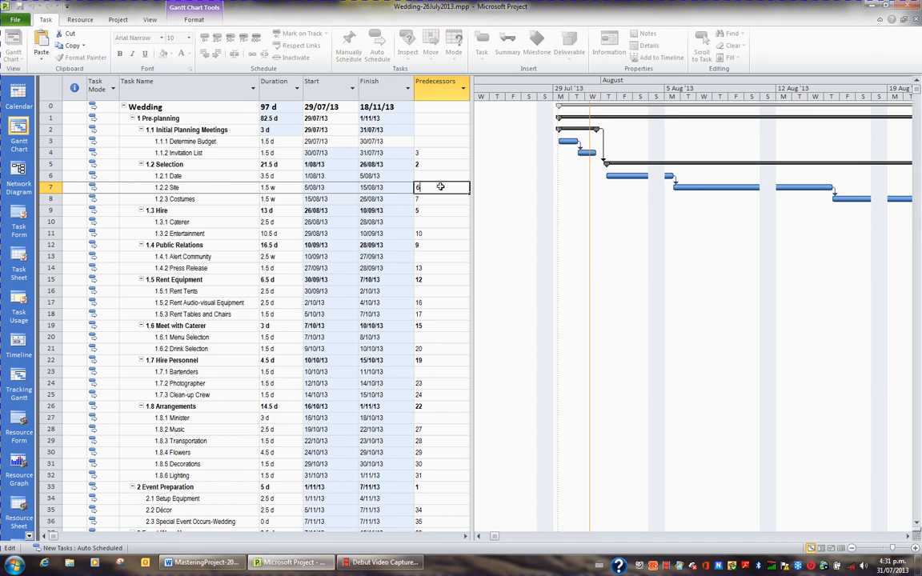
pyautogui.write('ss')
pyautogui.press('Return')
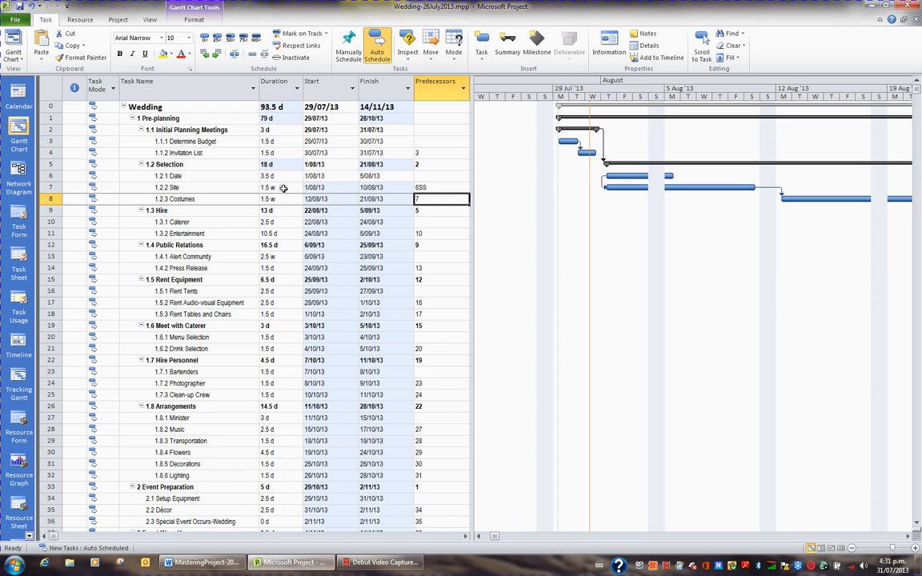
# Change the Site task's predecessor to 6FF for a finish-to-finish link with Date.
pyautogui.click(428, 187)
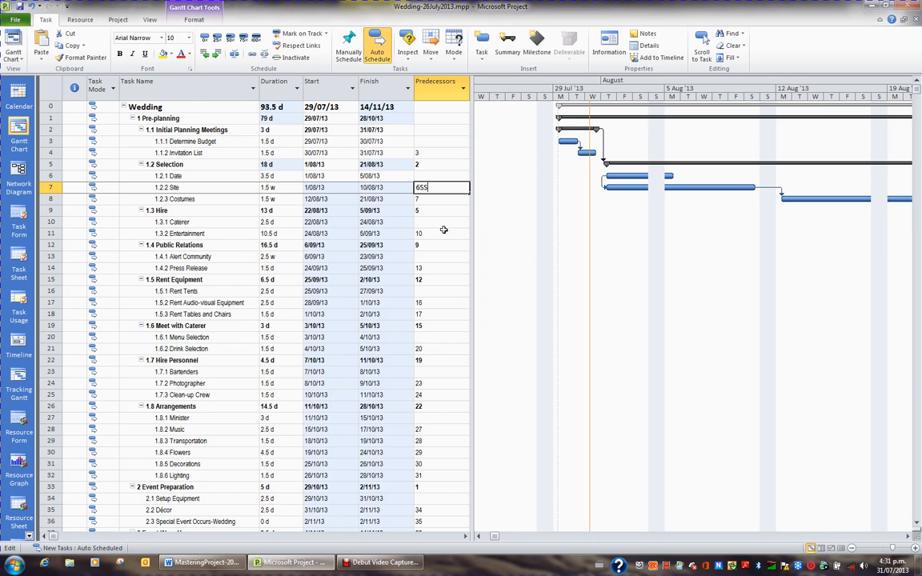
pyautogui.press('F2')
pyautogui.press('BackSpace')
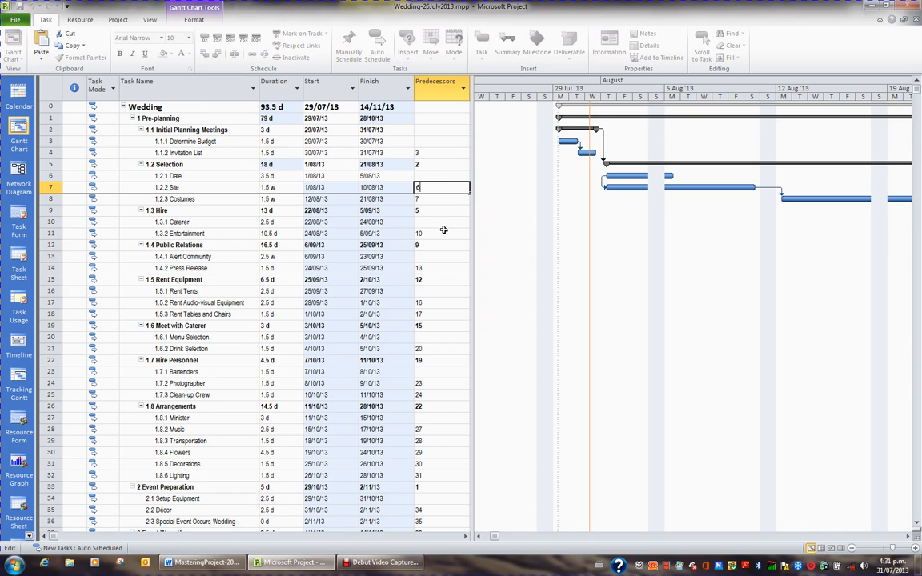
pyautogui.write('Ff')
pyautogui.press('Return')
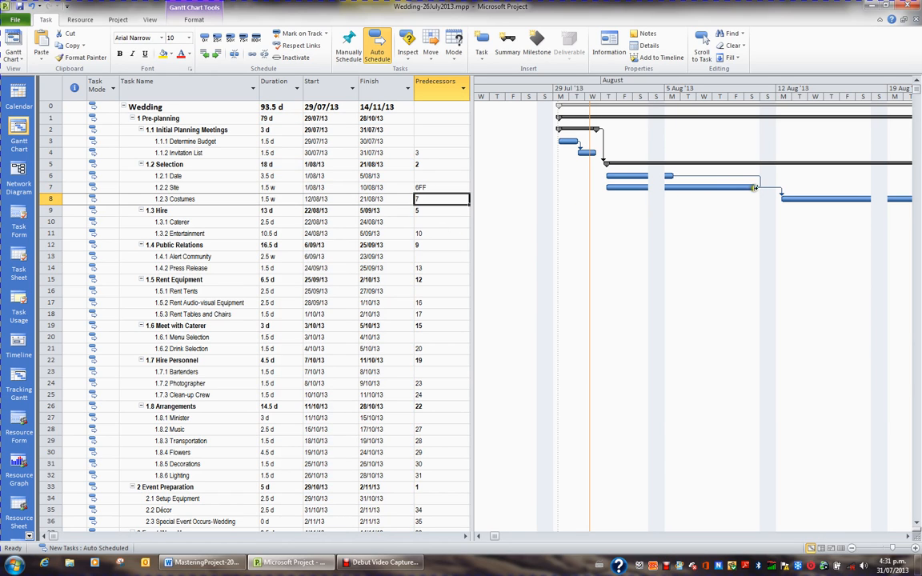
# Change the Site task's predecessor to 6SF for a start-to-finish link with Date.
pyautogui.click(439, 187)
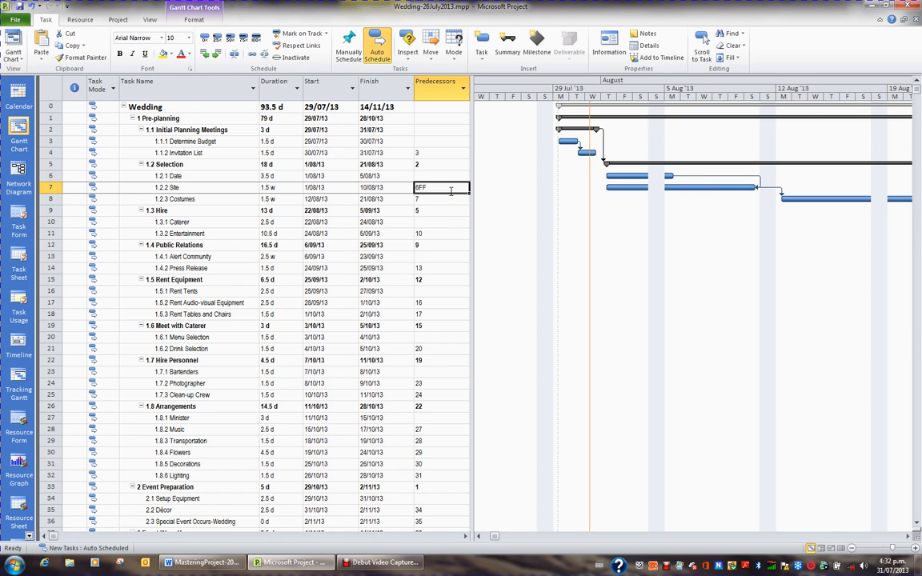
pyautogui.press('BackSpace')
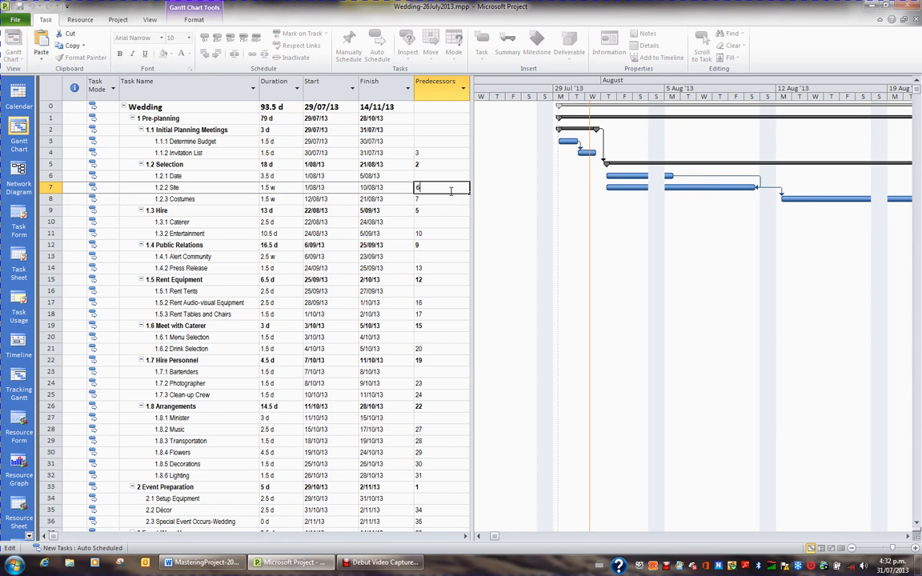
pyautogui.write('sf')
pyautogui.press('Return')
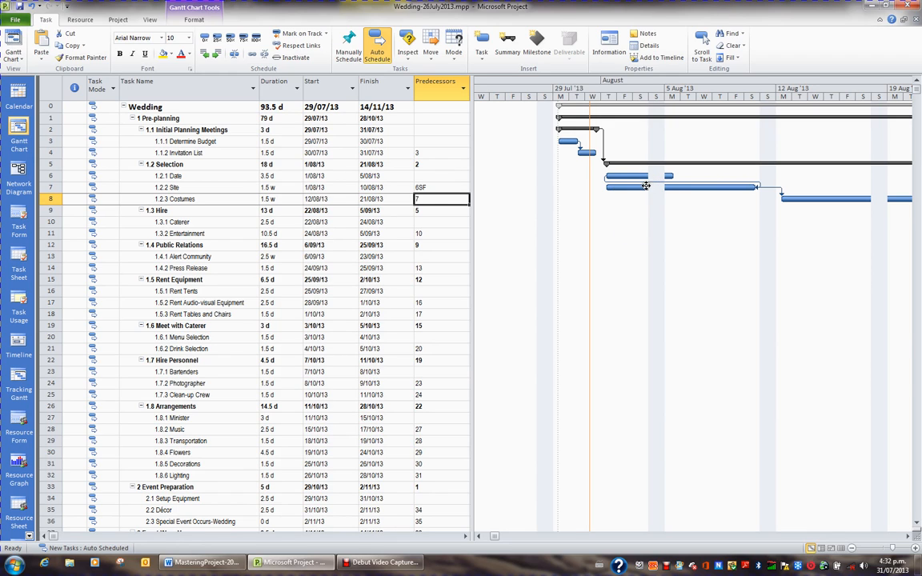
# Reset the Site task's predecessor to plain 6, the default finish-to-start link.
pyautogui.click(445, 187)
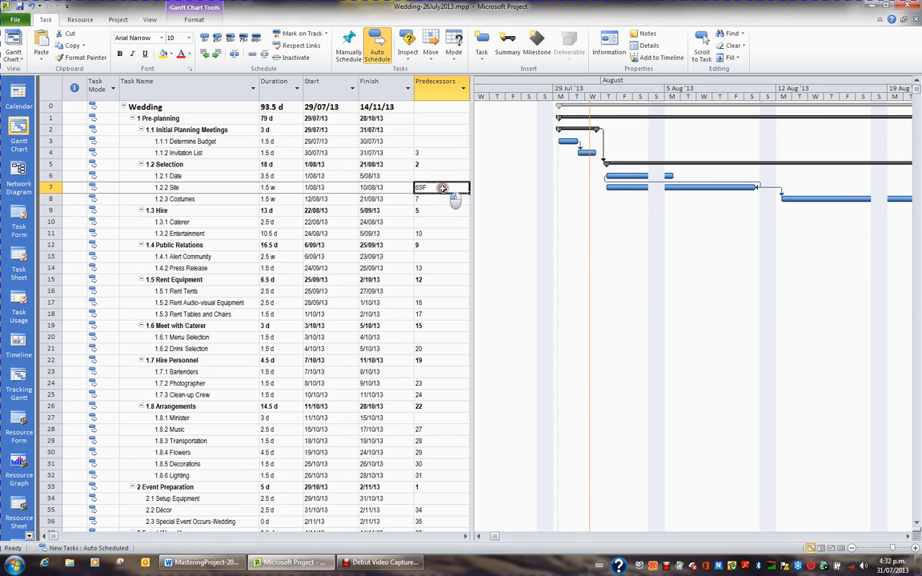
pyautogui.write('6')
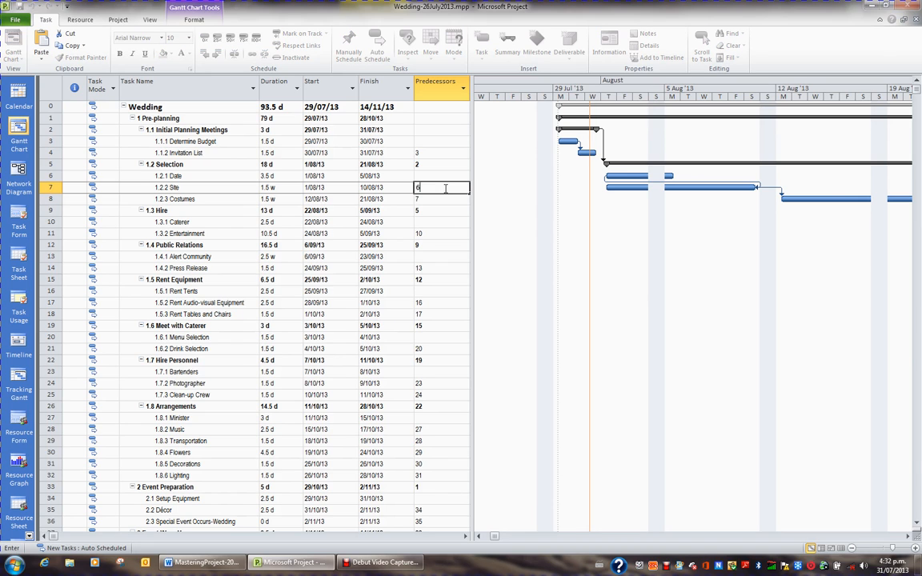
pyautogui.press('Return')
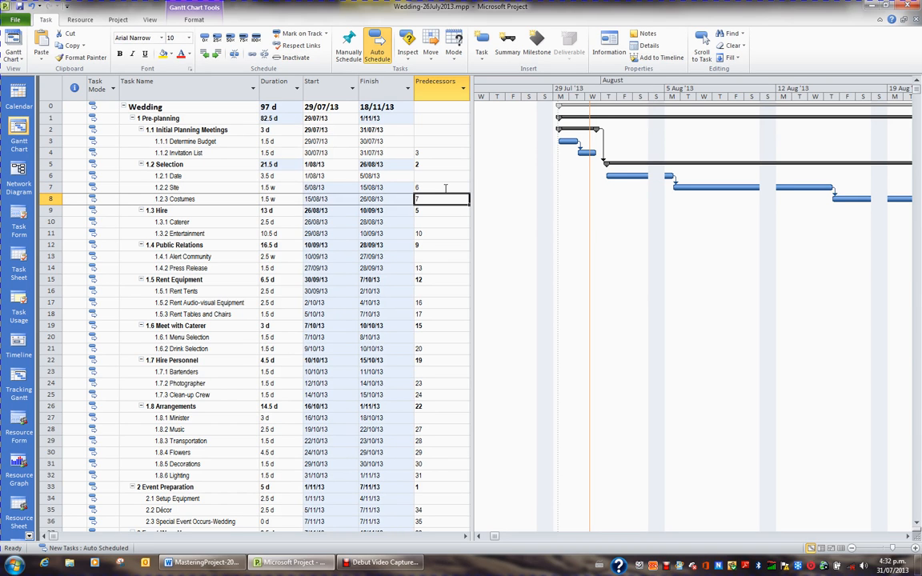
# Make the Selection subtasks start together by setting the predecessor of Site to 6SS and of Costumes to 7SS.
pyautogui.click(445, 187)
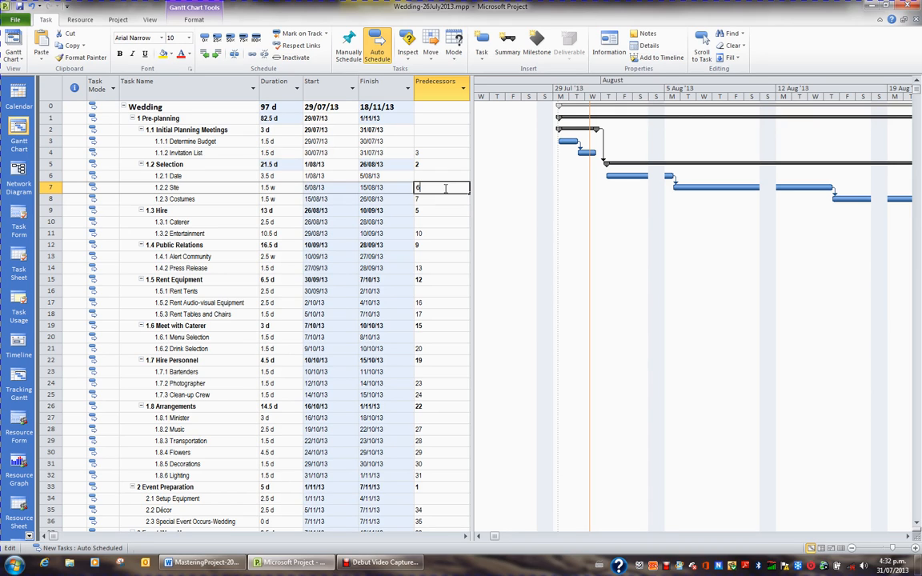
pyautogui.click(445, 187)
pyautogui.write('ss')
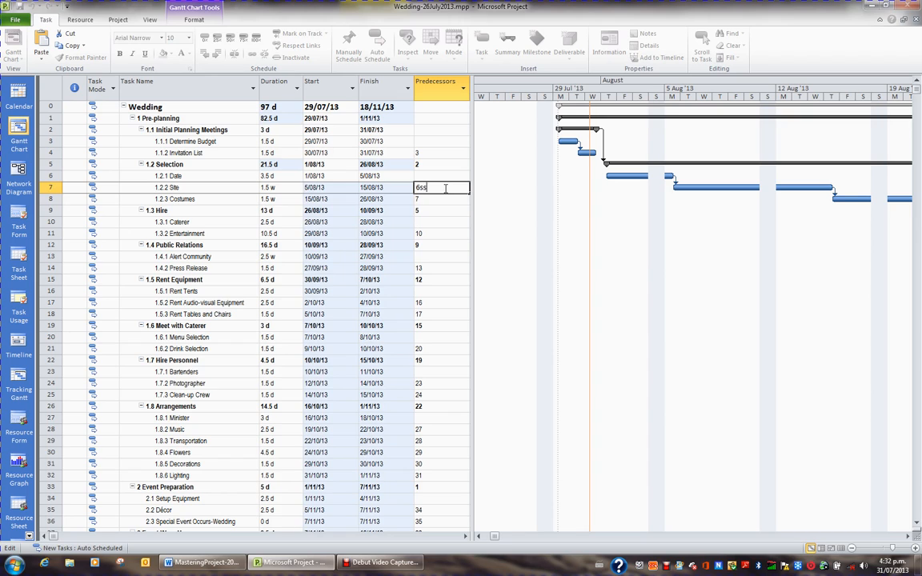
pyautogui.press('Return')
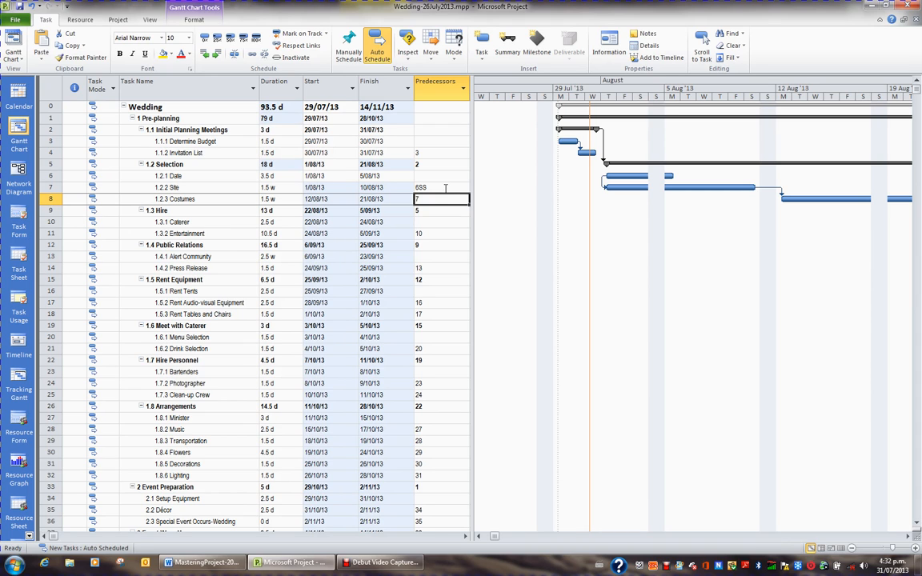
pyautogui.press('F2')
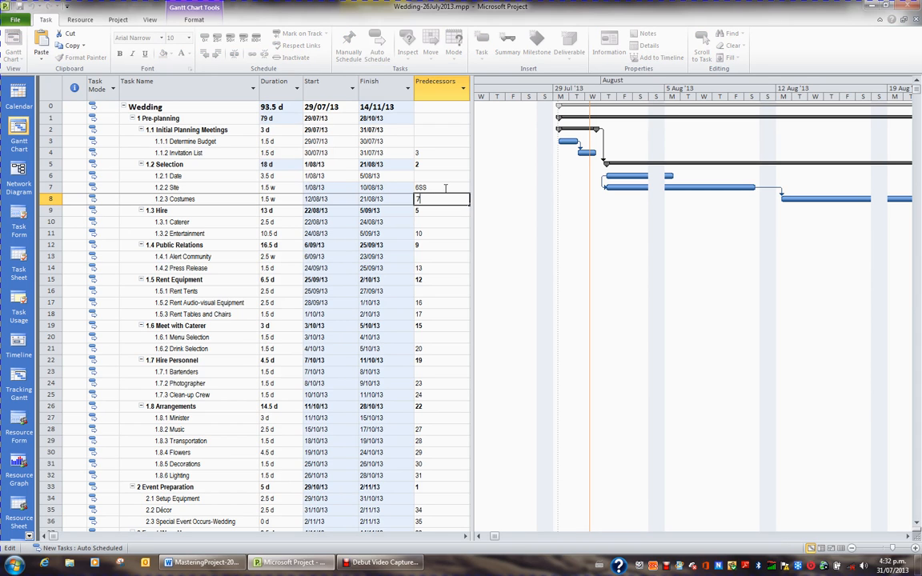
pyautogui.write('ss')
pyautogui.press('Return')
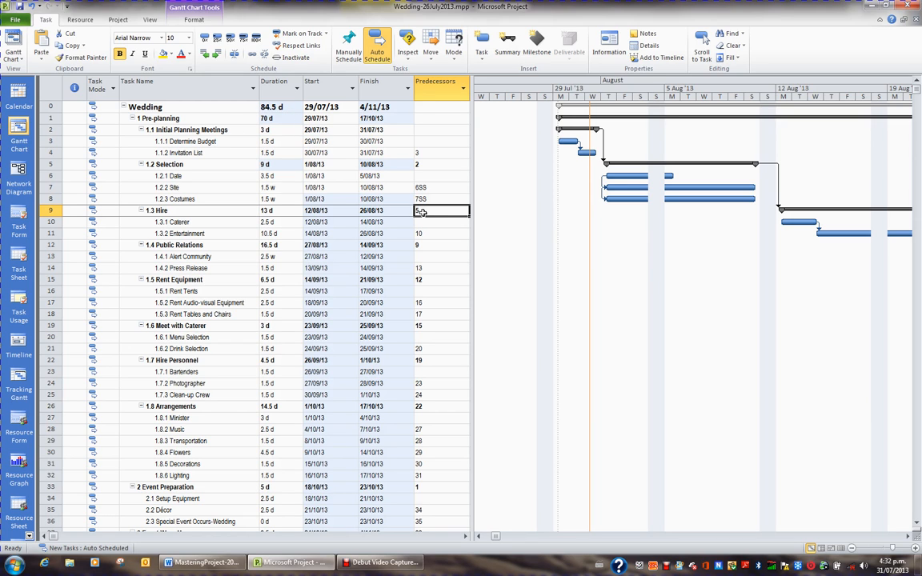
# Set the predecessor of Entertainment under Hire to 10SS so it starts together with Caterer.
pyautogui.press('Down')
pyautogui.press('Down')
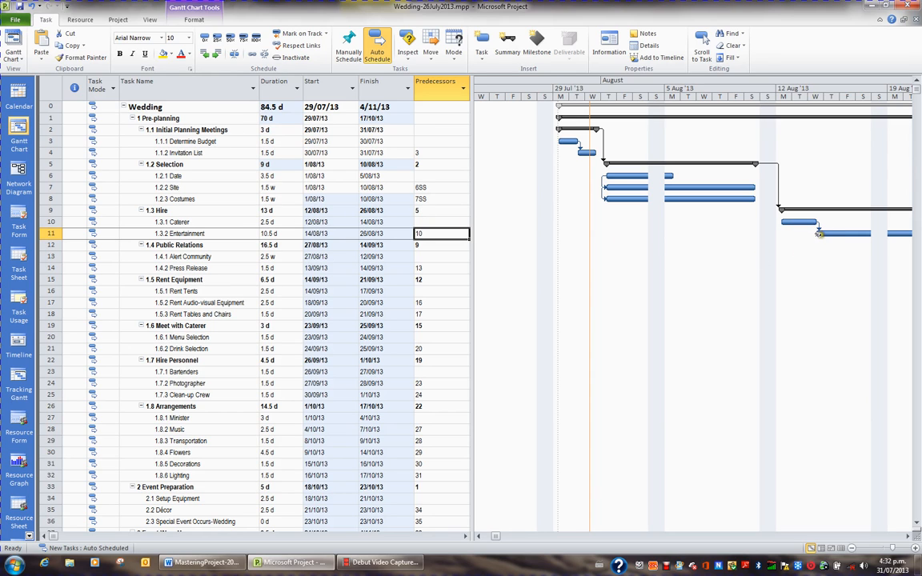
pyautogui.click(438, 235)
pyautogui.write('SS')
pyautogui.press('Return')
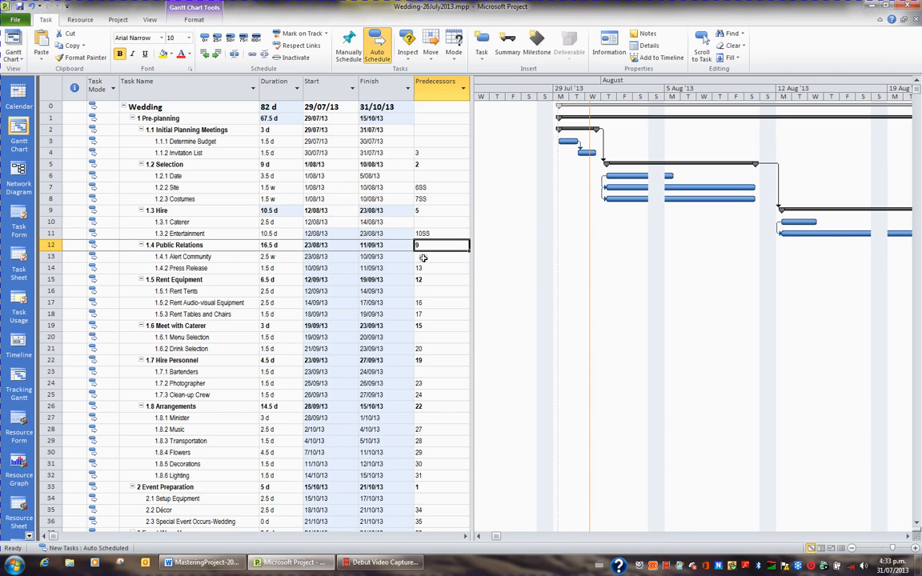
# Set the predecessor of Rent Audio-visual Equipment to 16SS so it starts together with Rent Tents.
pyautogui.press('Down')
pyautogui.press('Down')
pyautogui.press('Down')
pyautogui.press('Down')
pyautogui.press('Down')
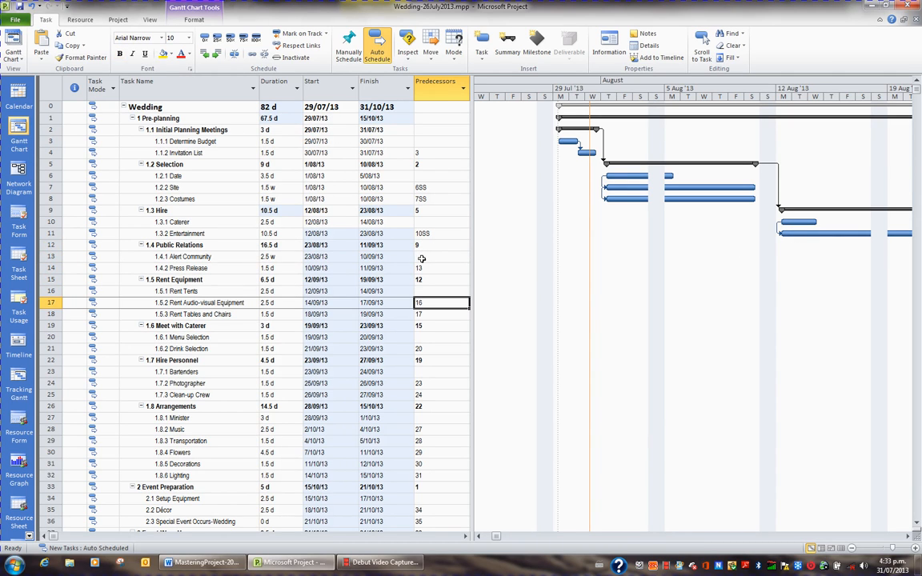
pyautogui.press('F2')
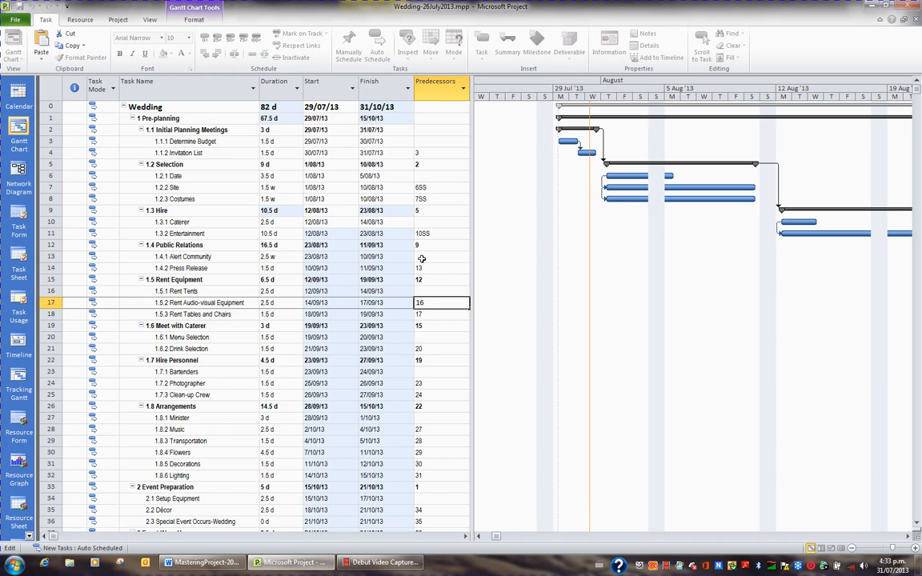
pyautogui.write('ss')
pyautogui.press('Return')
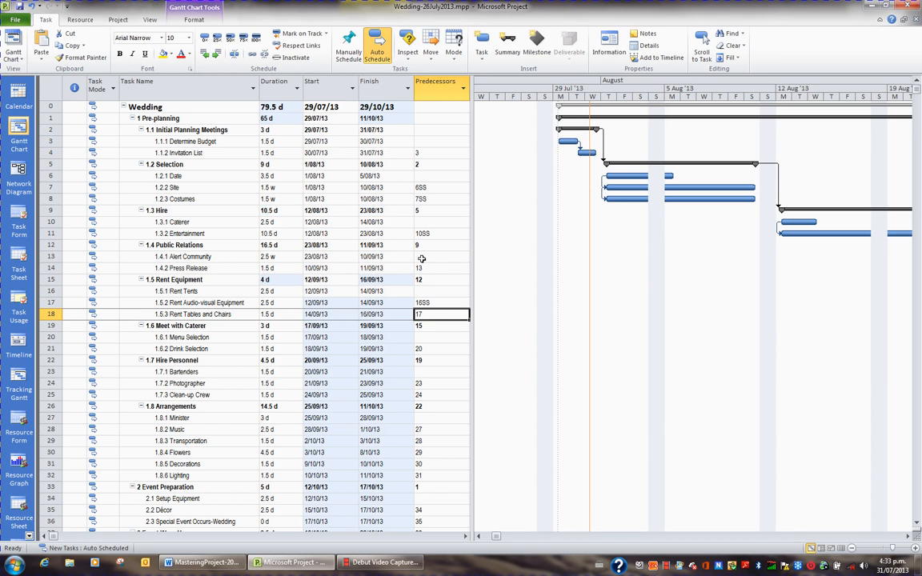
# Set the predecessor of Rent Tables and Chairs to 17SS so it starts with Rent Audio-visual Equipment.
pyautogui.press('F2')
pyautogui.write('s')
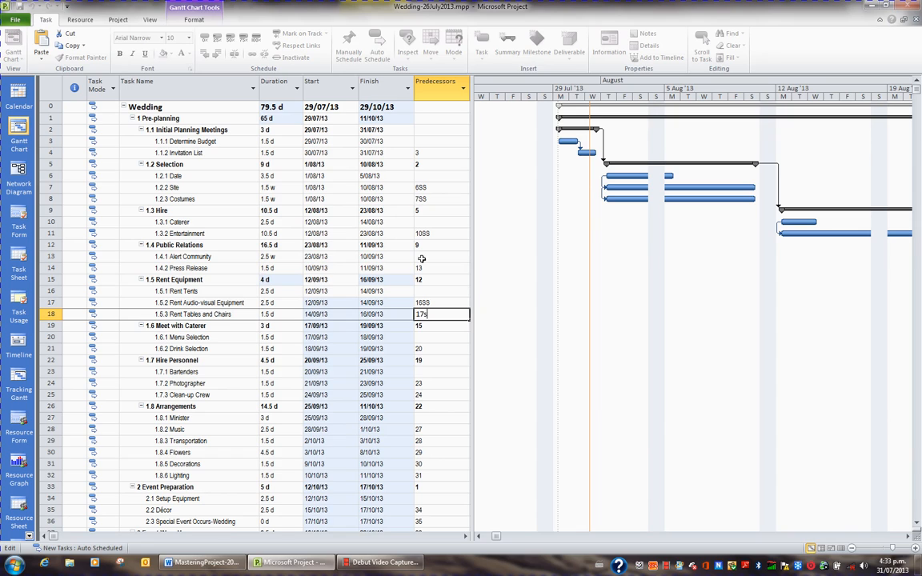
pyautogui.write('s')
pyautogui.press('Return')
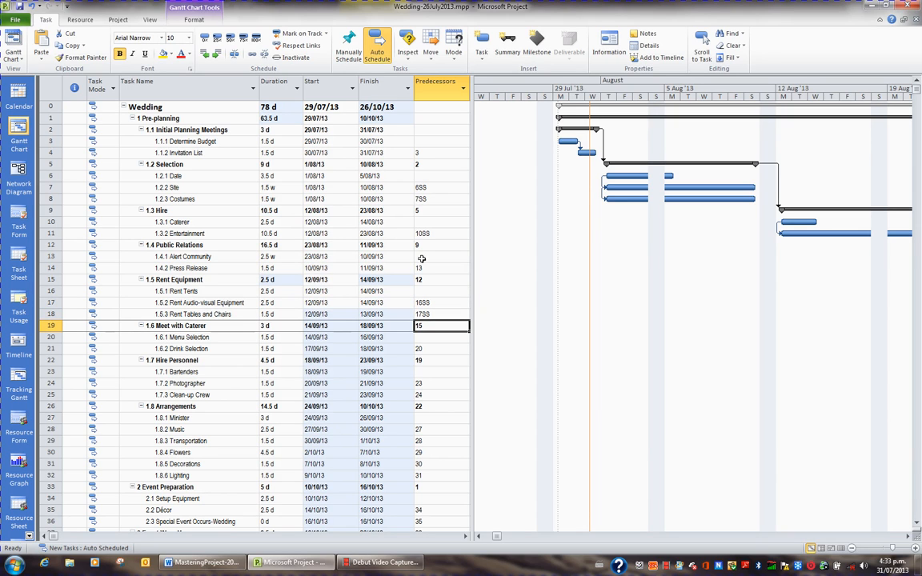
# Set the predecessor of Drink Selection under Meet with Caterer to 20SS so it starts together with Menu Selection.
pyautogui.press('Down')
pyautogui.press('Down')
pyautogui.press('Down')
pyautogui.press('Up')
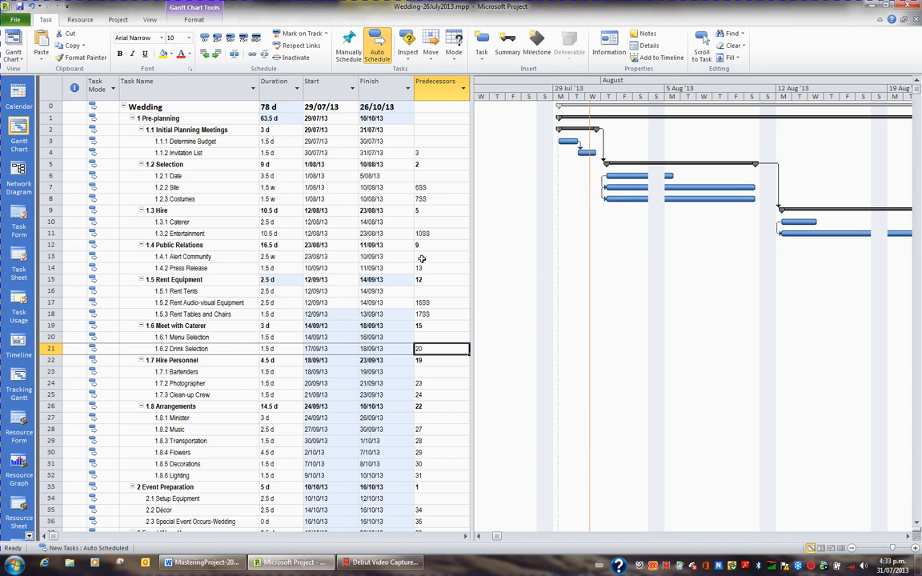
pyautogui.press('Up')
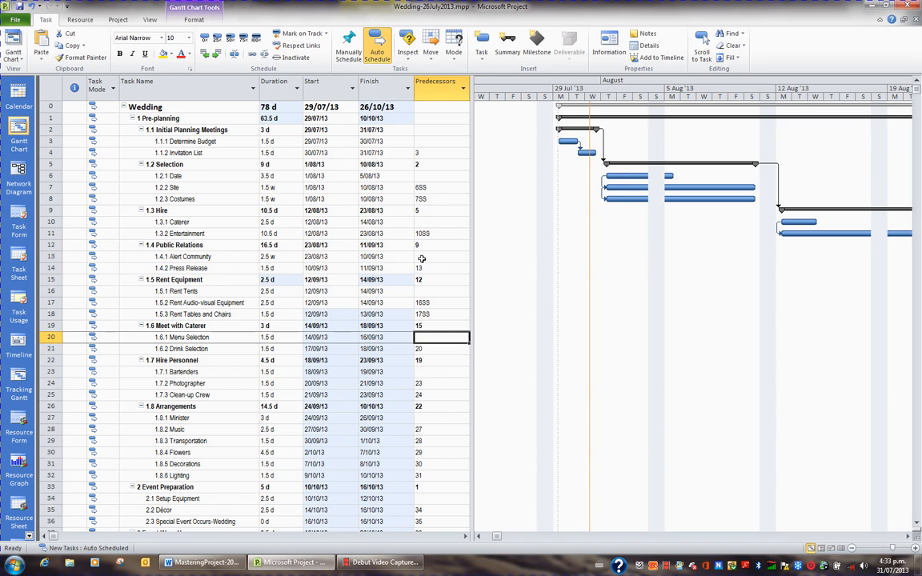
pyautogui.press('Down')
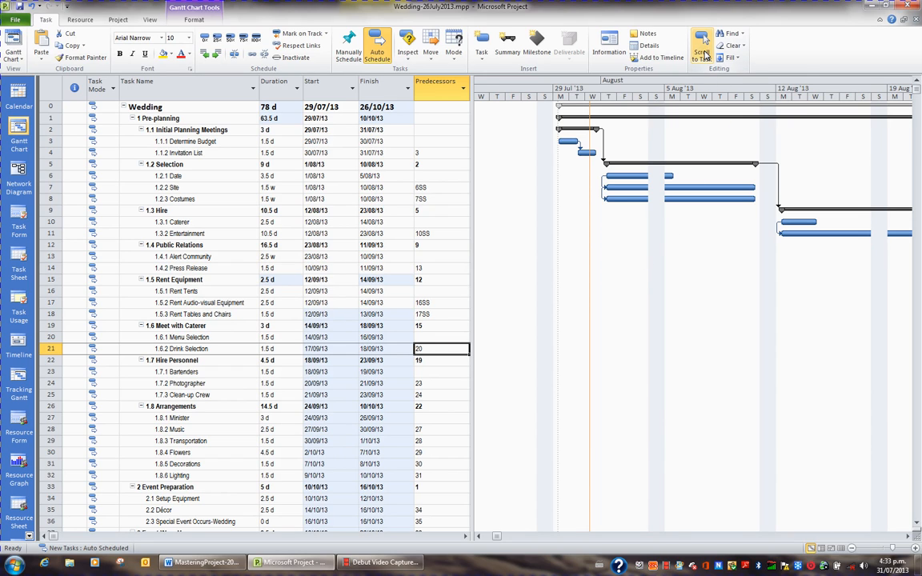
pyautogui.click(703, 53)
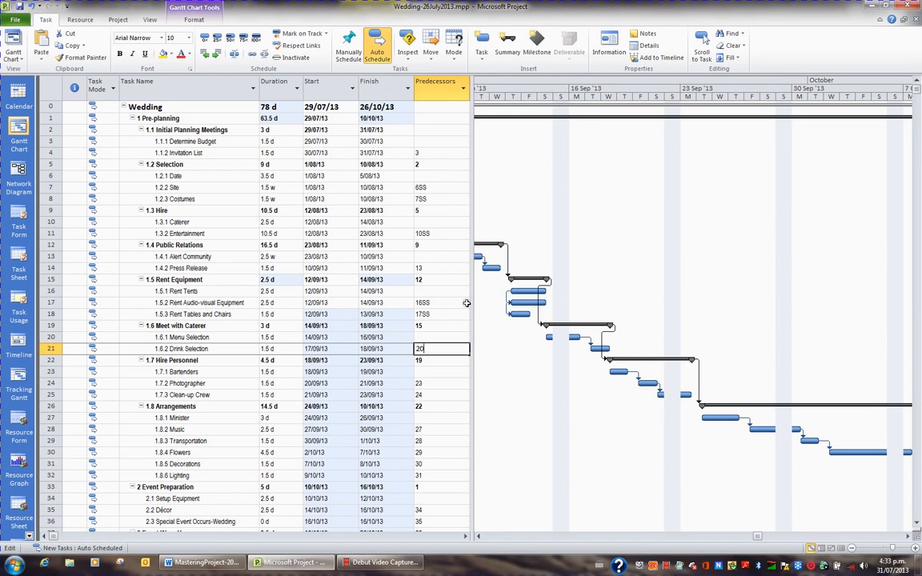
pyautogui.press('F2')
pyautogui.write('ss')
pyautogui.press('Return')
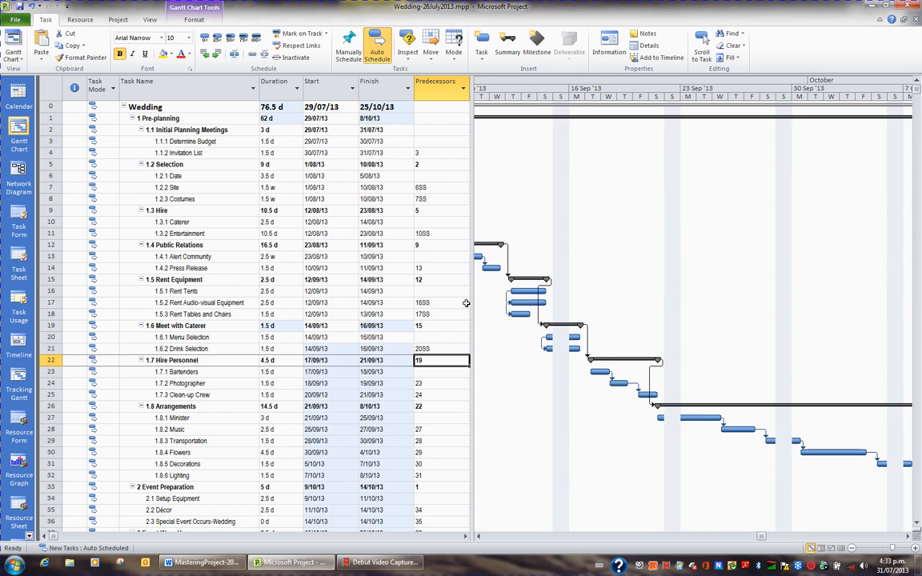
# Make the Hire Personnel subtasks start together by setting the predecessor of Photographer to 23SS and of Clean-up Crew to 24SS.
pyautogui.press('Down')
pyautogui.press('Down')
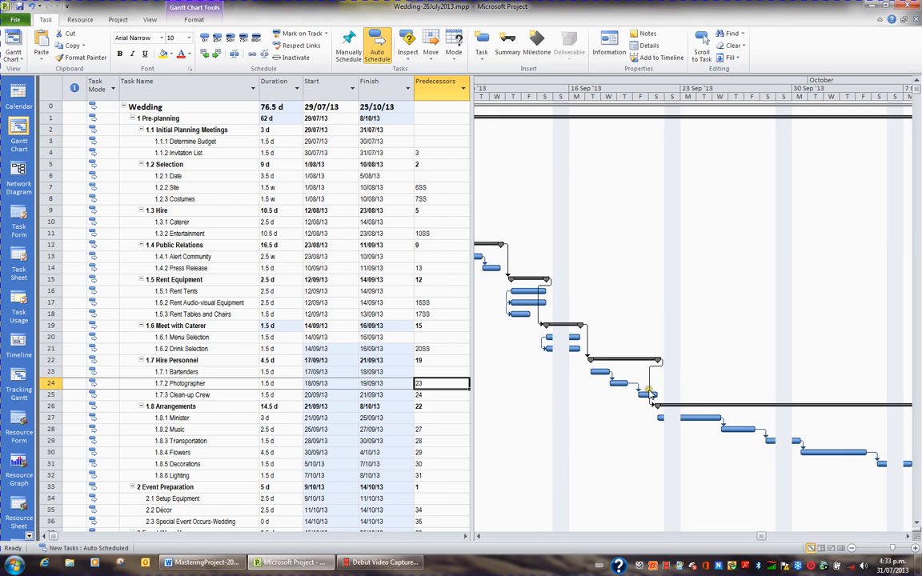
pyautogui.click(615, 383)
pyautogui.click(534, 382)
pyautogui.press('F2')
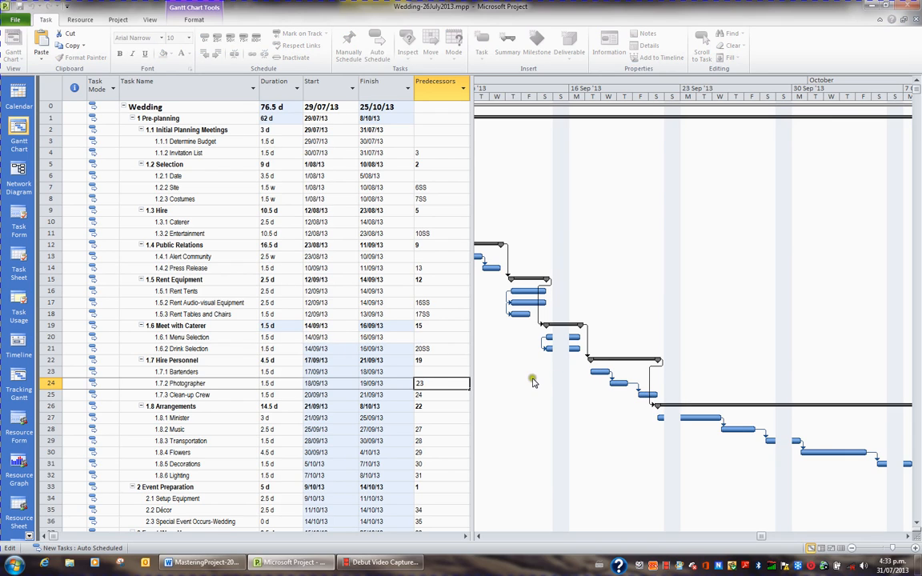
pyautogui.write('ss')
pyautogui.press('Return')
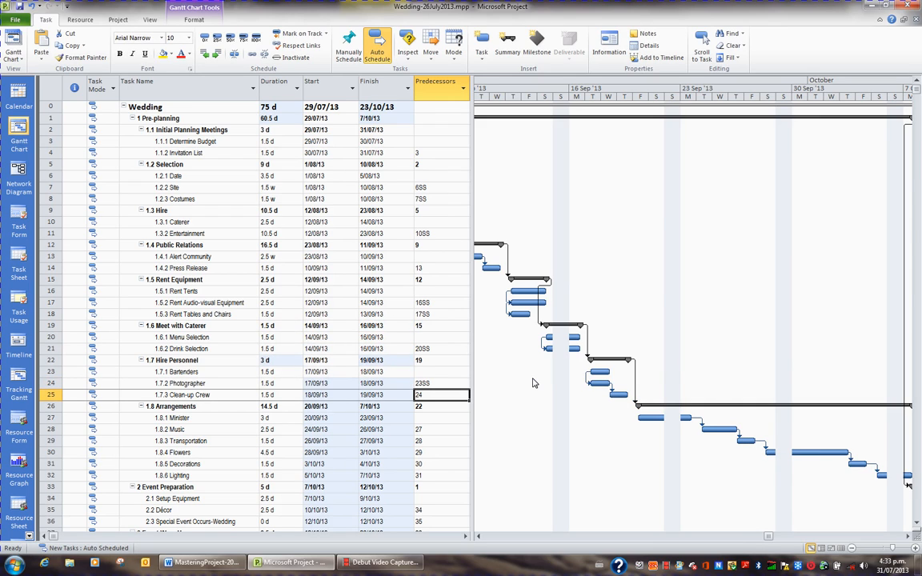
pyautogui.press('F2')
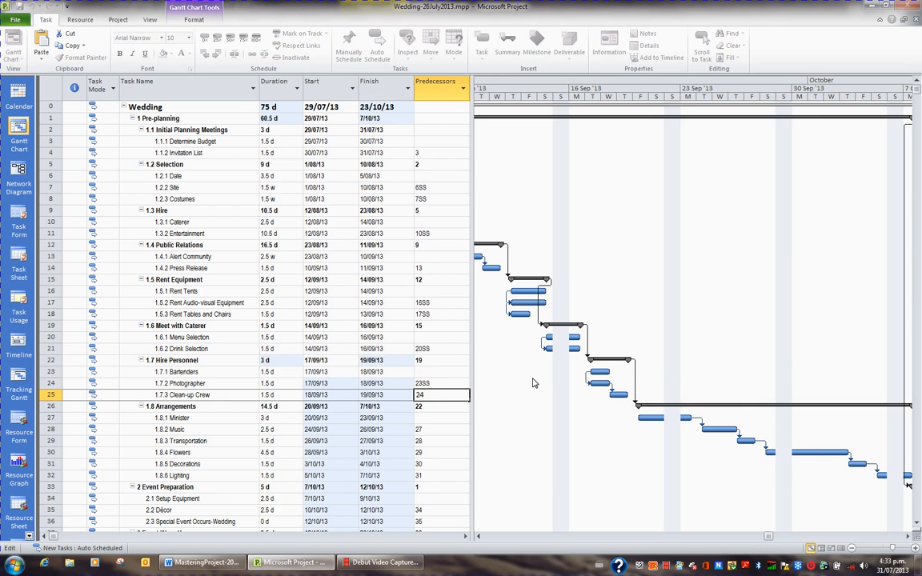
pyautogui.press('Return')
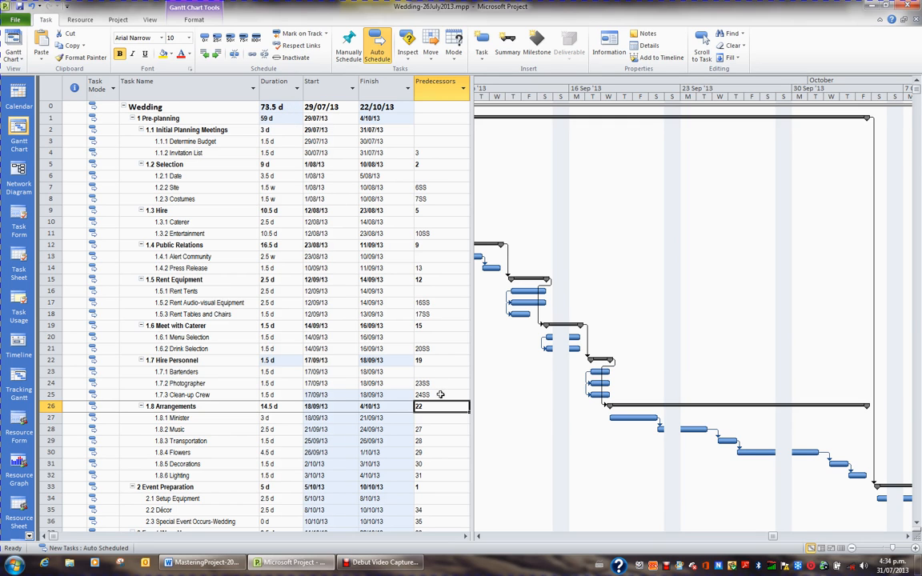
pyautogui.scroll(-3, 440, 394)
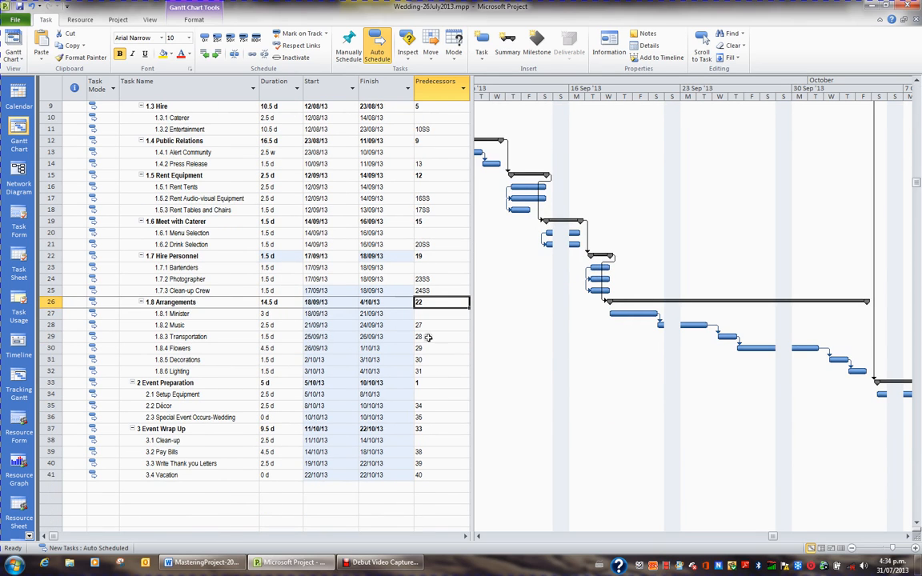